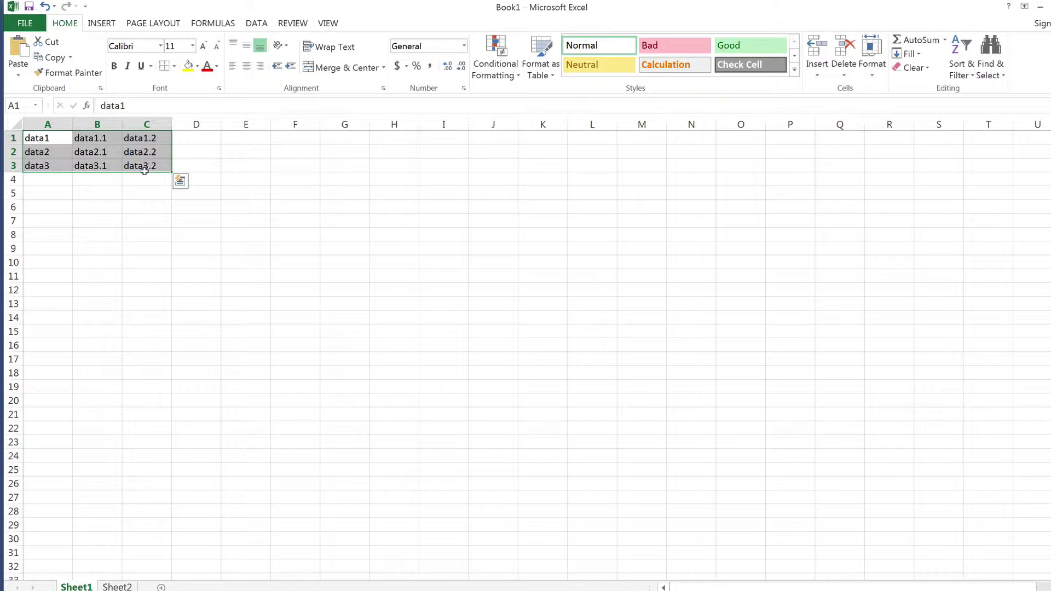
key(Escape)
key(ctrl+v)
key(Escape)
key(ctrl+v)
click(224, 146)
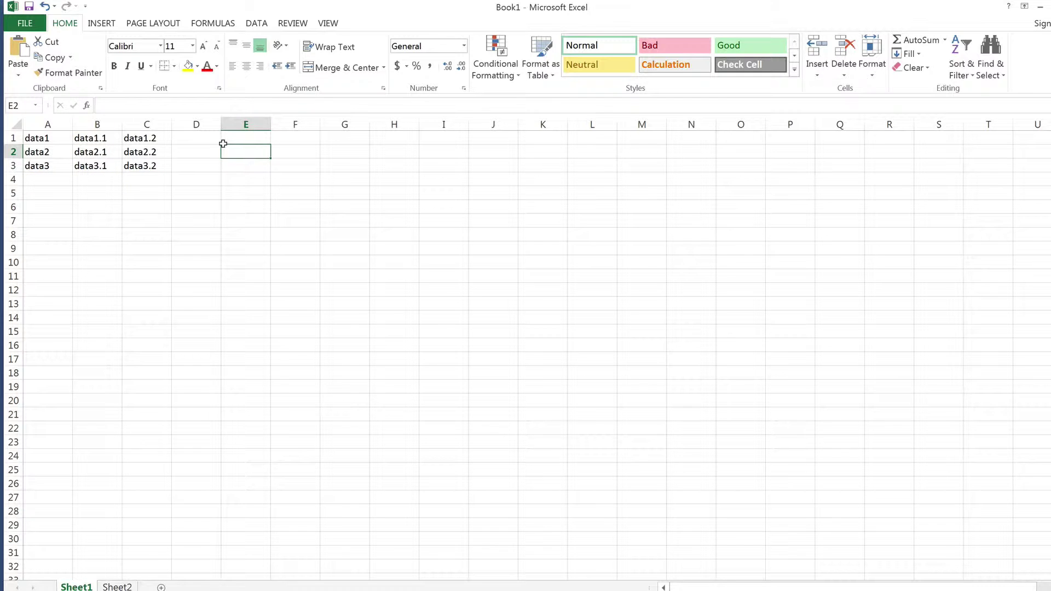
- Hide every empty column beyond the data, from column D through the last column XFD
click(200, 126)
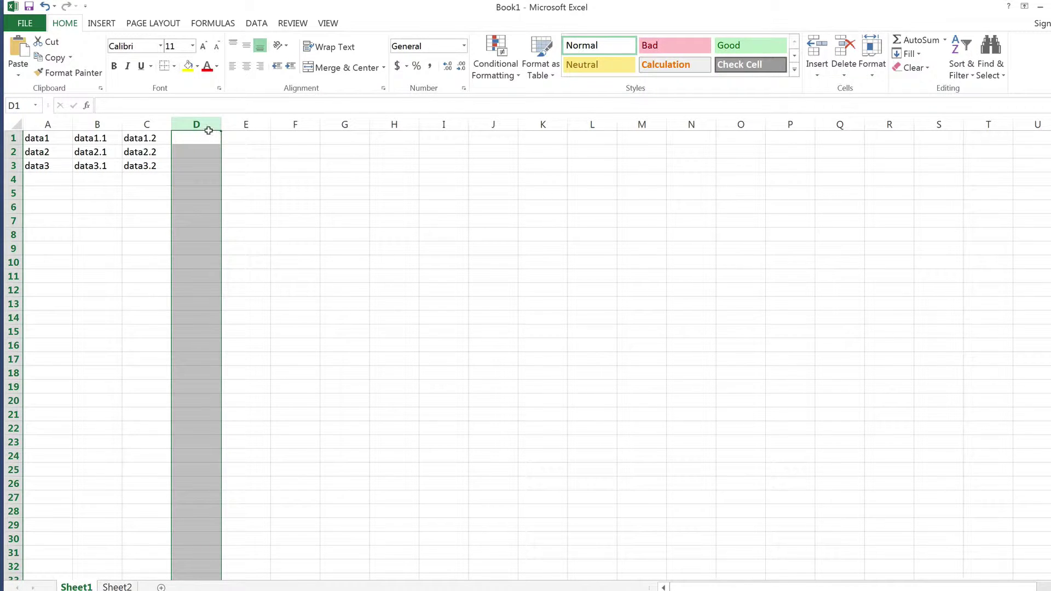
drag(208, 125, 526, 134)
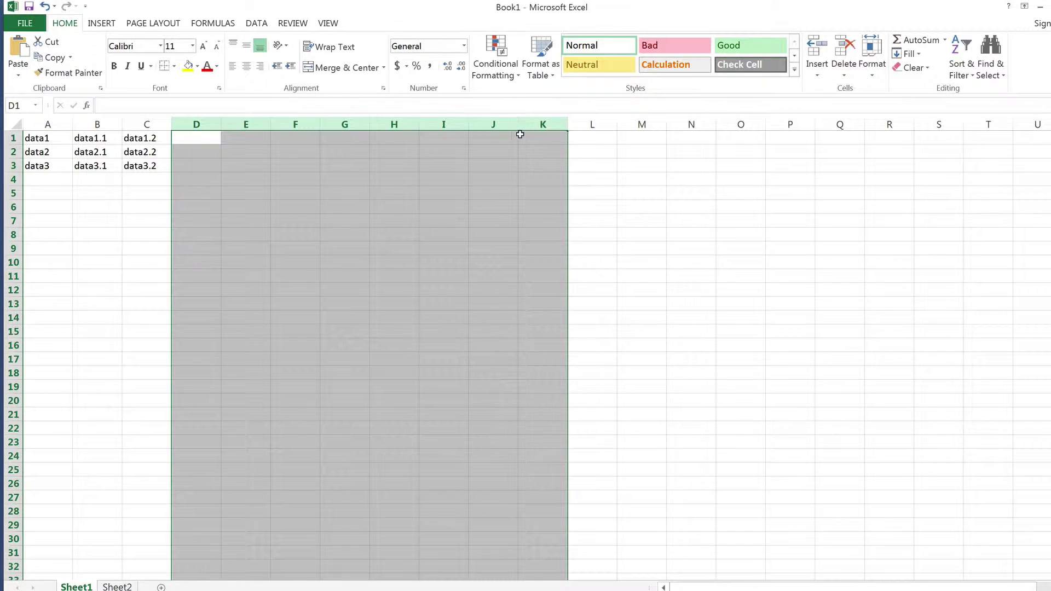
click(197, 125)
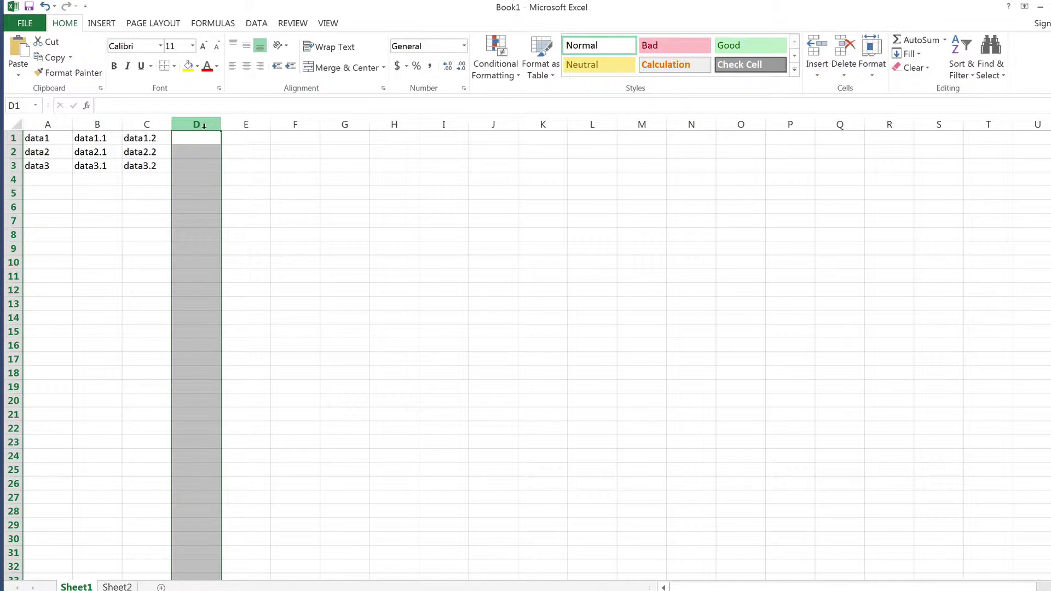
key(ctrl+shift+Right)
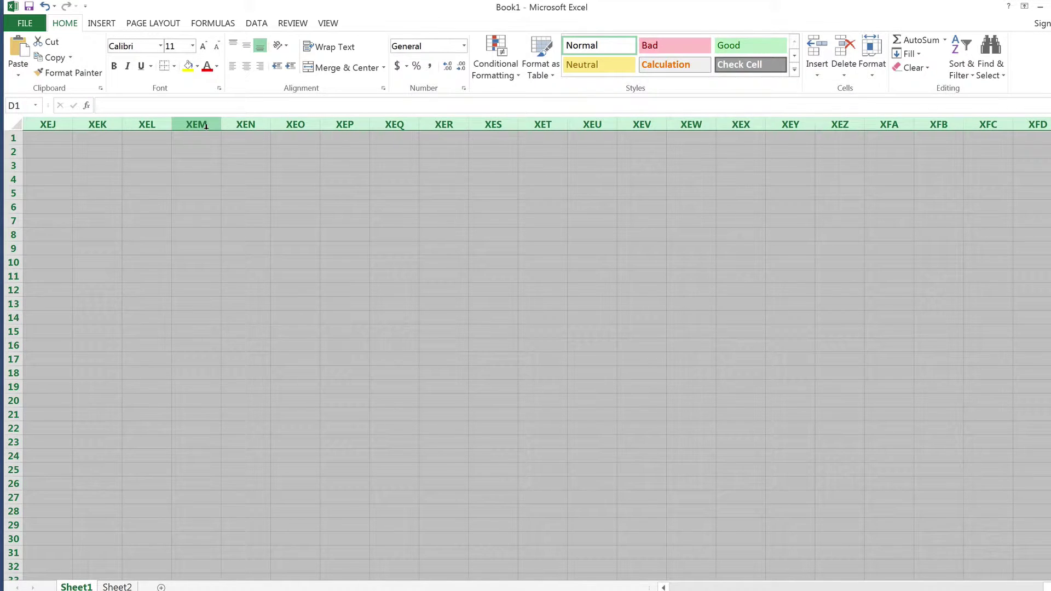
right_click(205, 126)
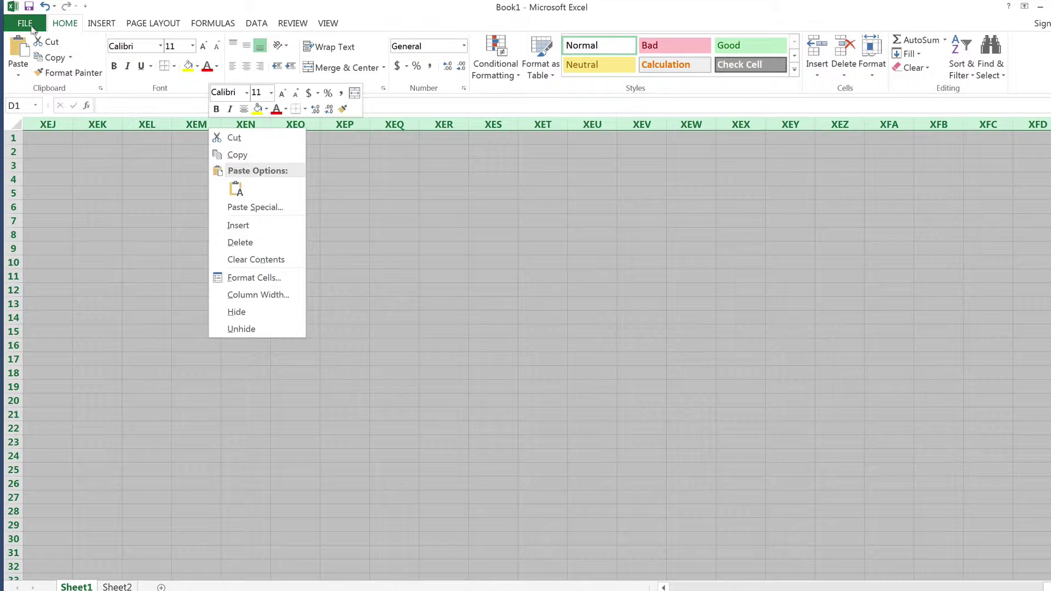
click(63, 24)
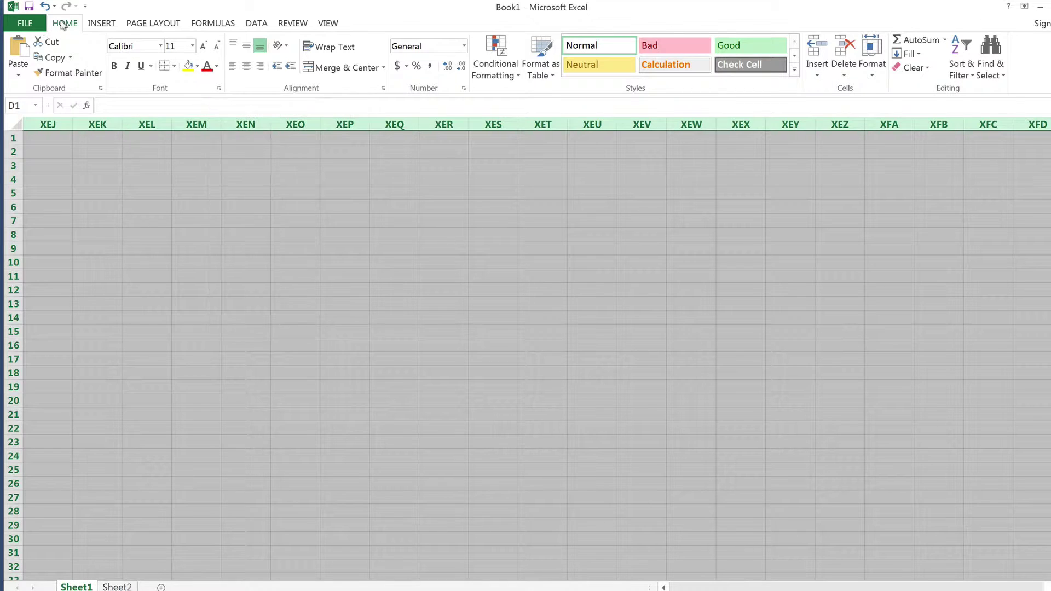
click(871, 57)
mouse_move(882, 203)
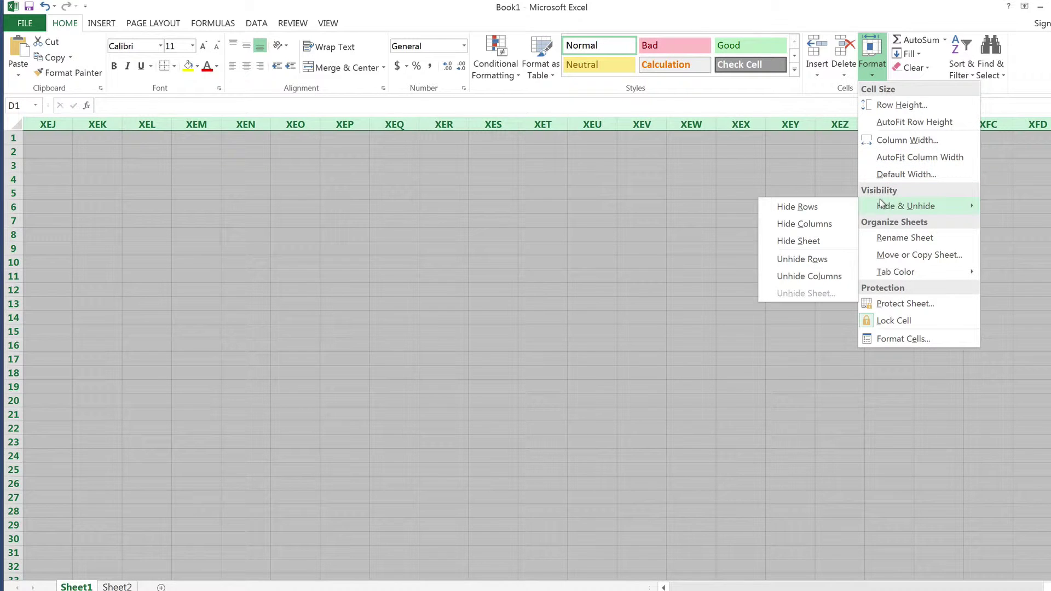
click(809, 224)
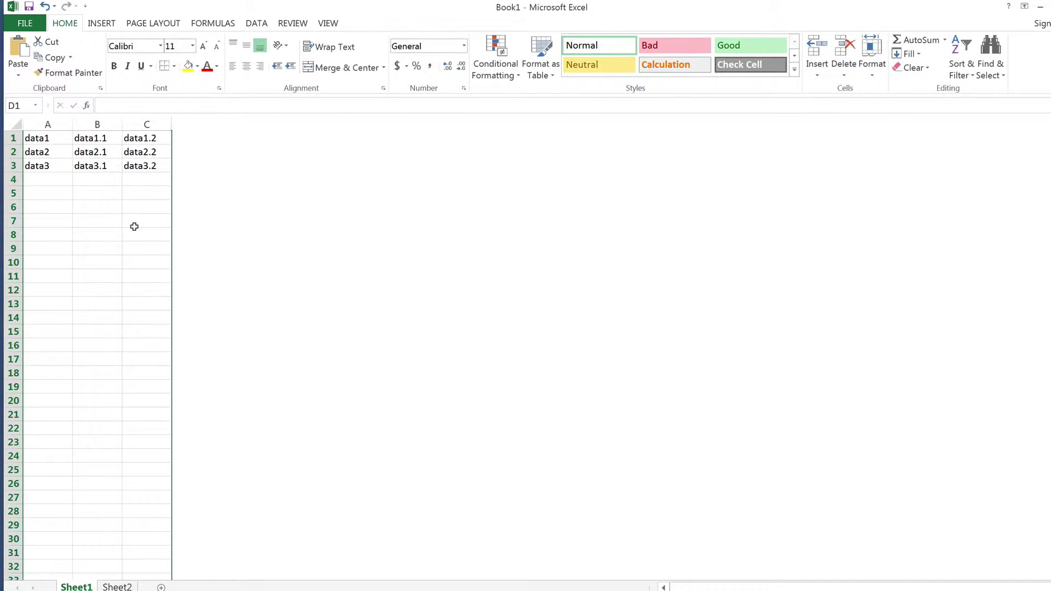
- Hide all empty rows below the data, from row 4 through the last row of the sheet
click(11, 180)
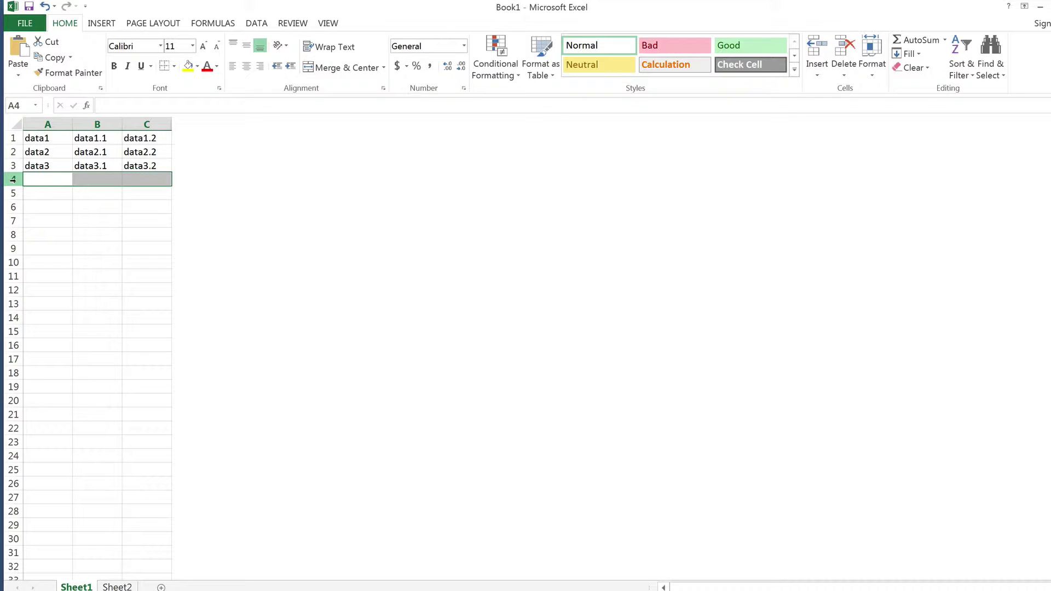
key(ctrl+shift+Down)
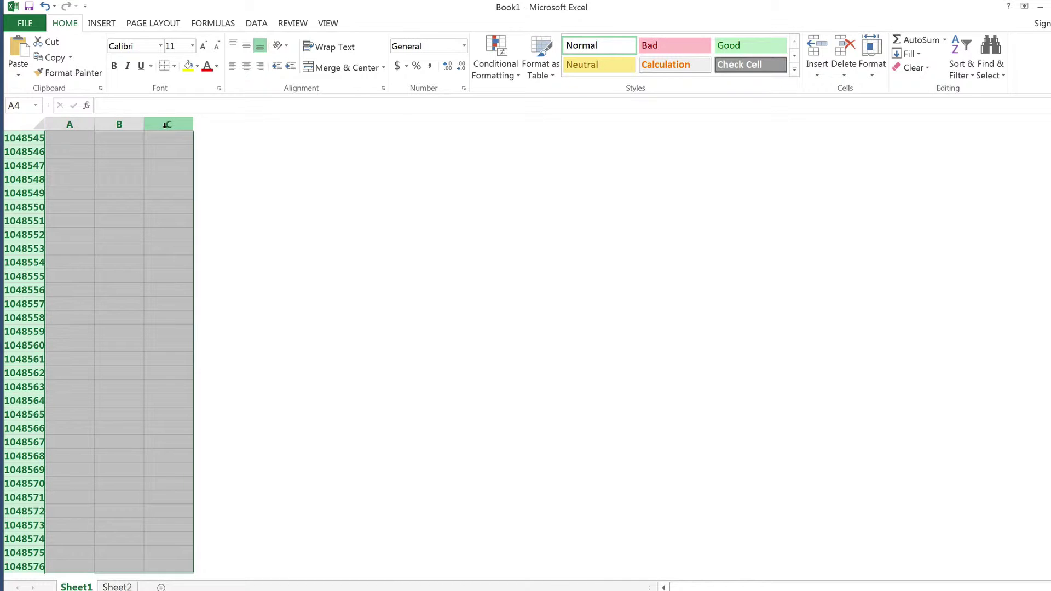
right_click(20, 263)
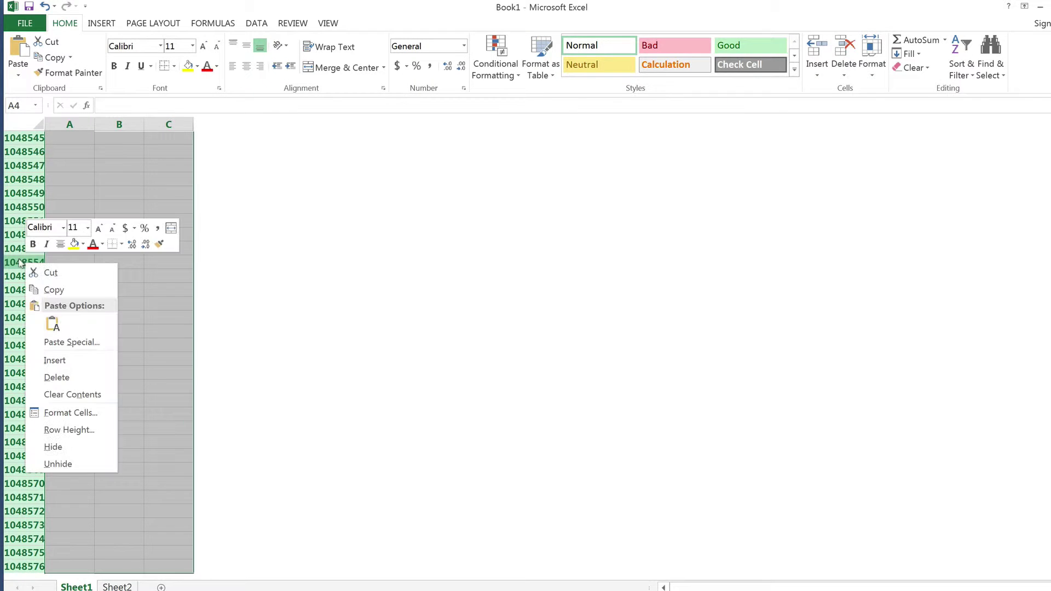
click(57, 449)
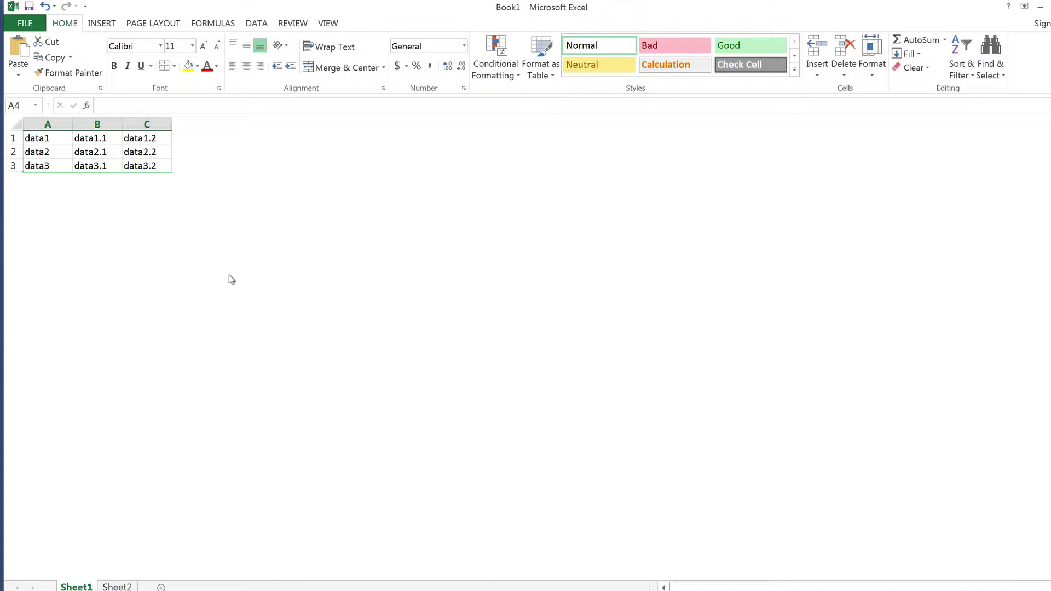
- Try to unhide the hidden columns with only column C selected
click(147, 124)
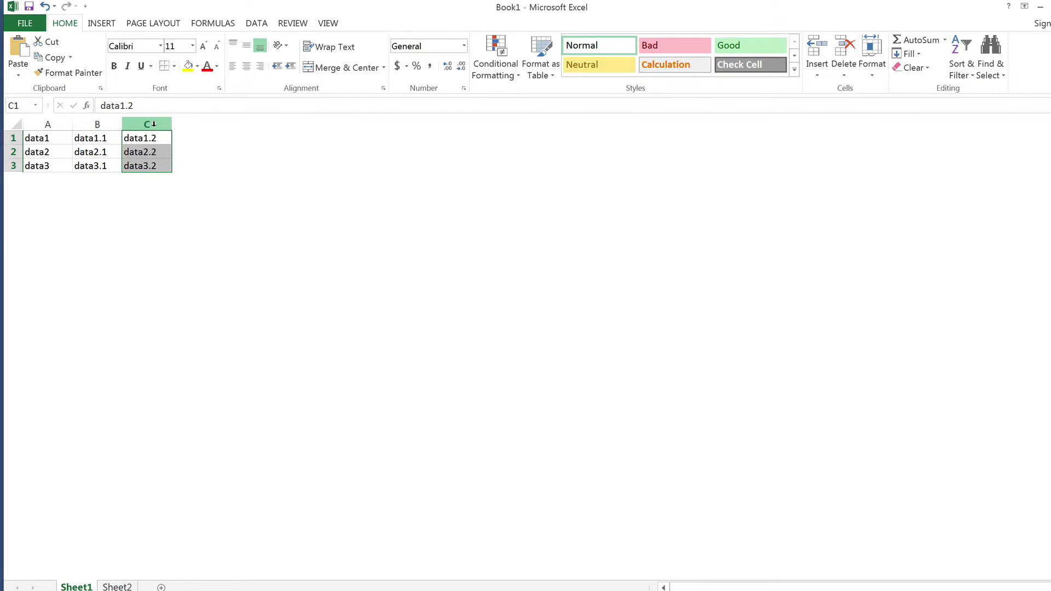
right_click(154, 124)
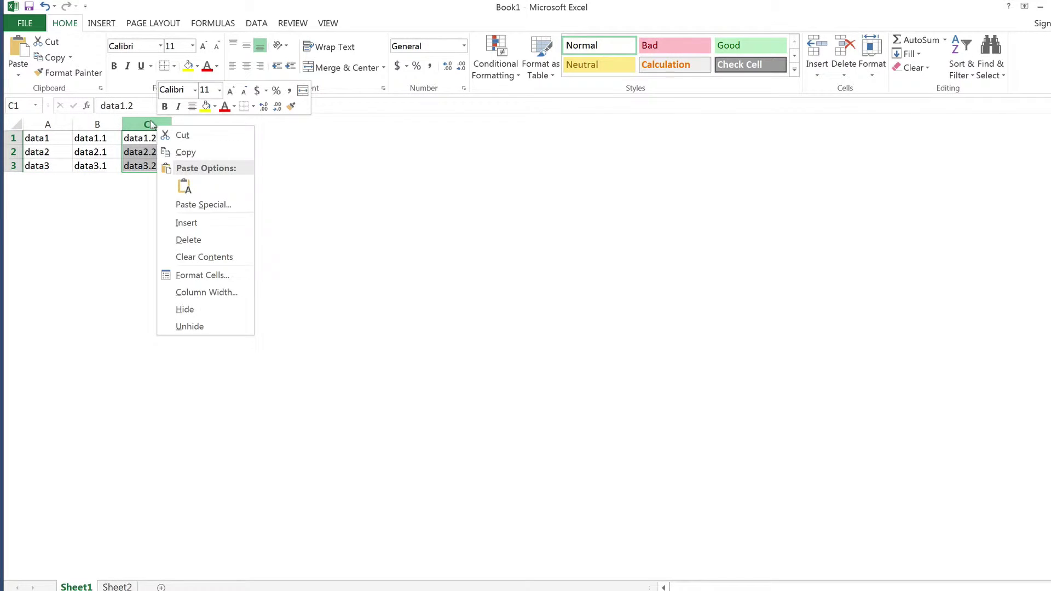
click(188, 327)
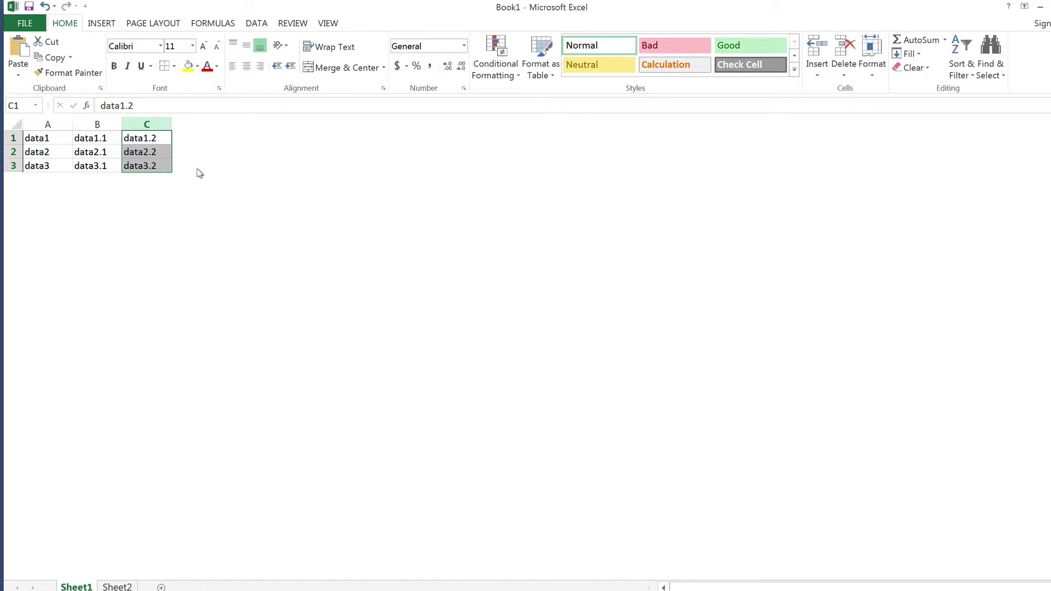
click(129, 152)
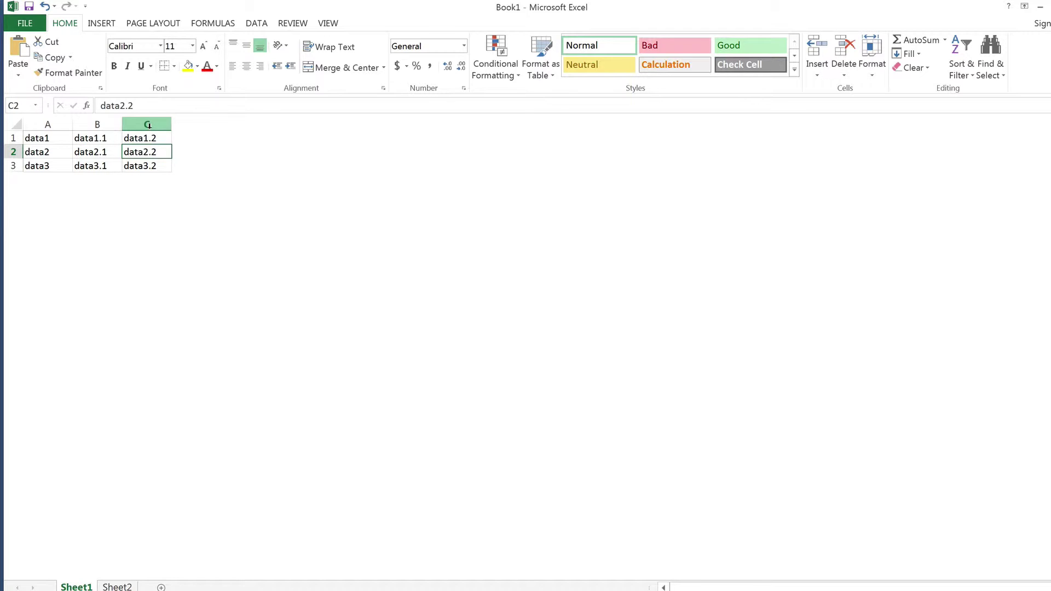
- Unhide all columns beyond C by extending the selection from column C across the hidden area
click(148, 125)
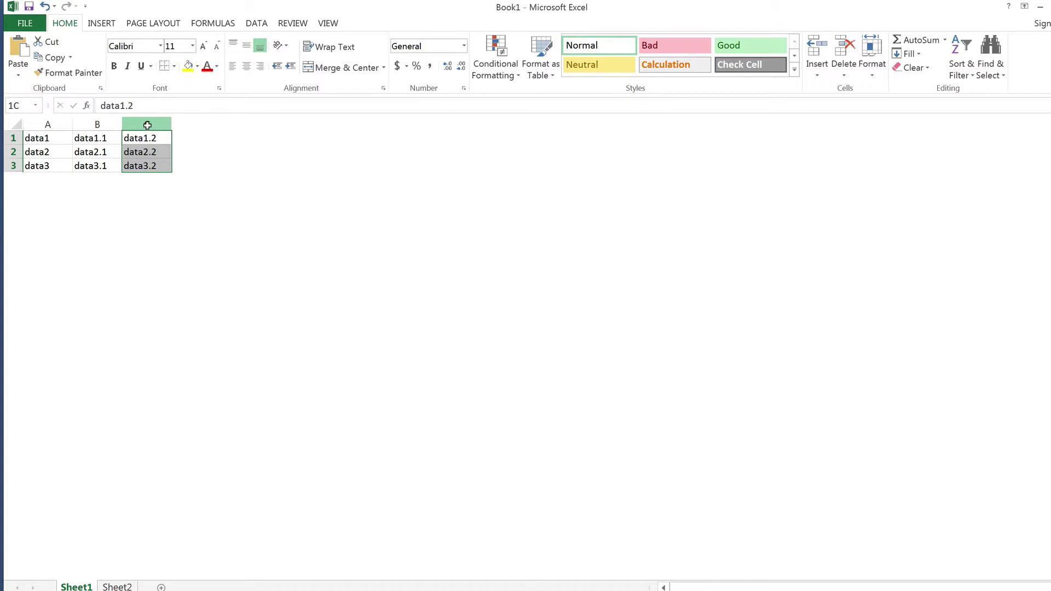
drag(147, 124, 385, 130)
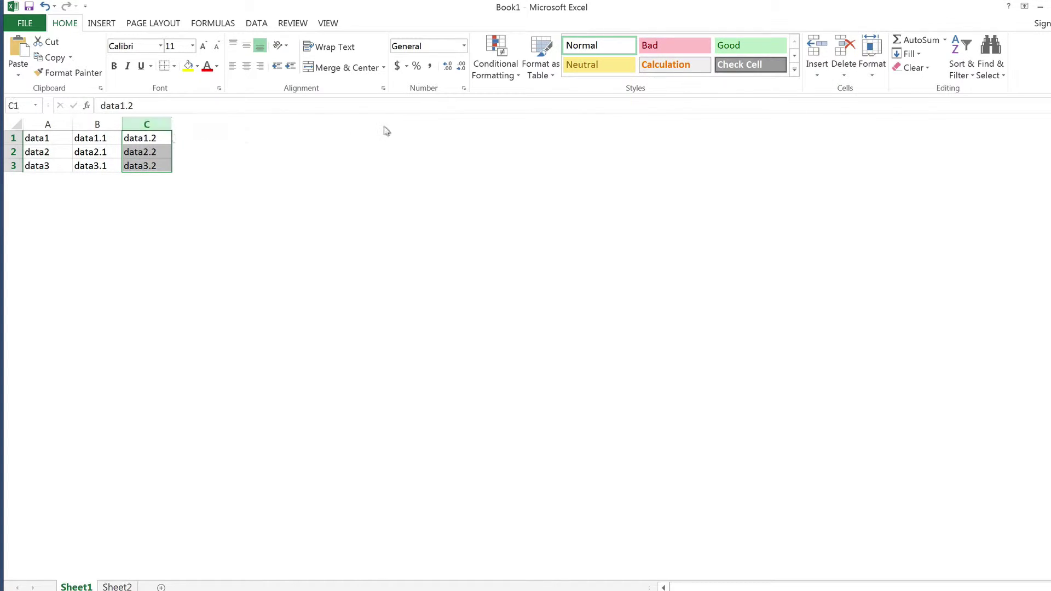
right_click(159, 124)
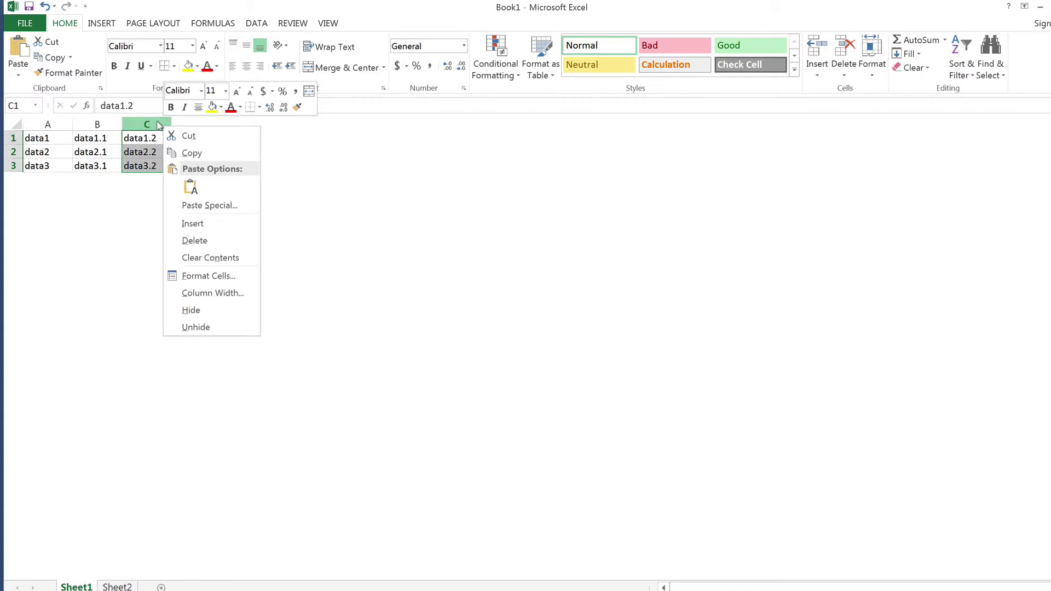
click(202, 327)
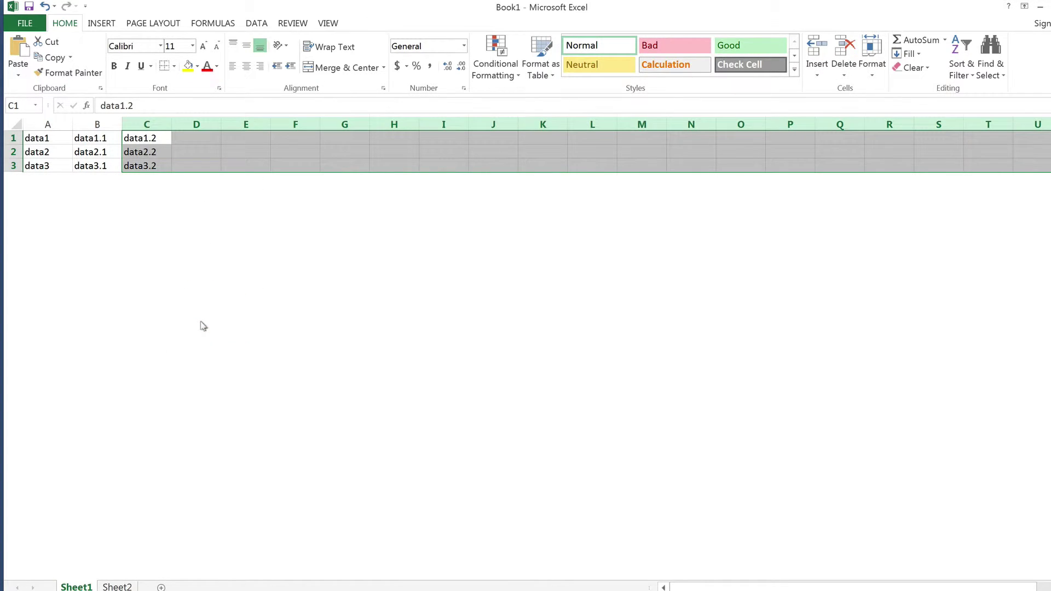
- Unhide the hidden rows below row 3 and clear the selection
click(871, 66)
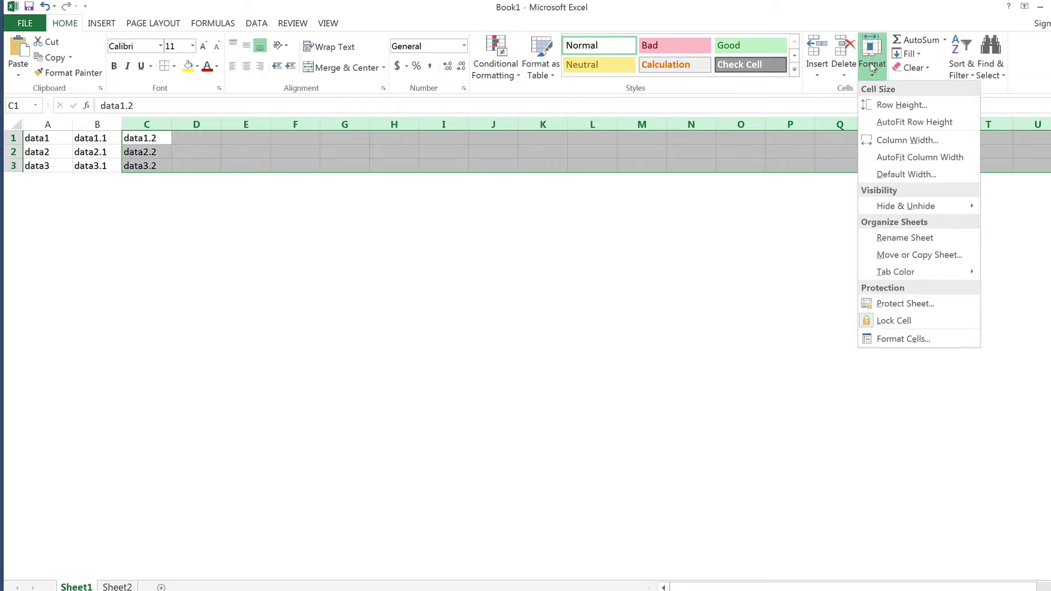
mouse_move(880, 206)
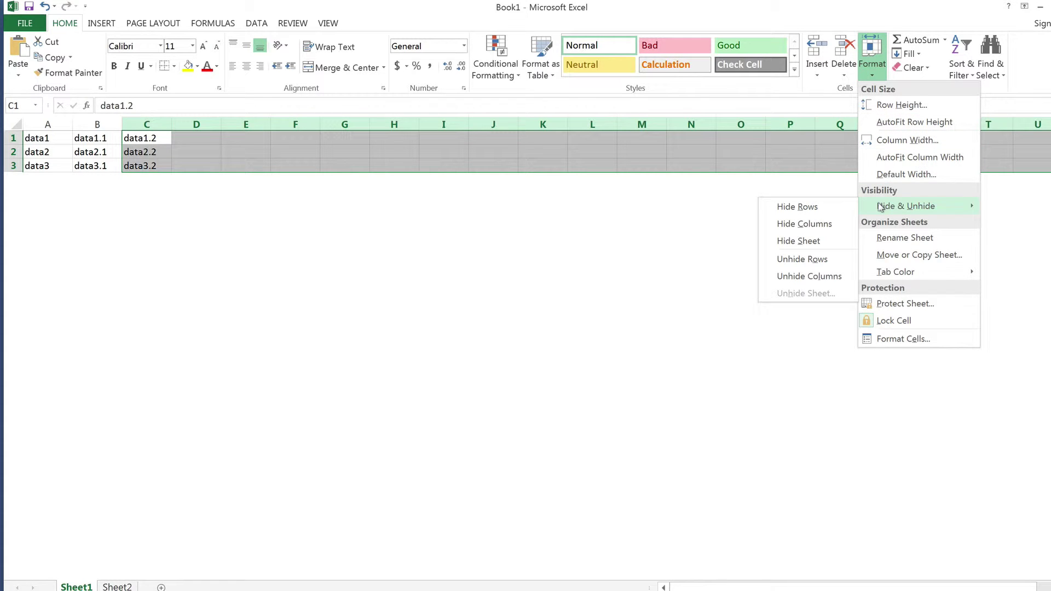
click(807, 260)
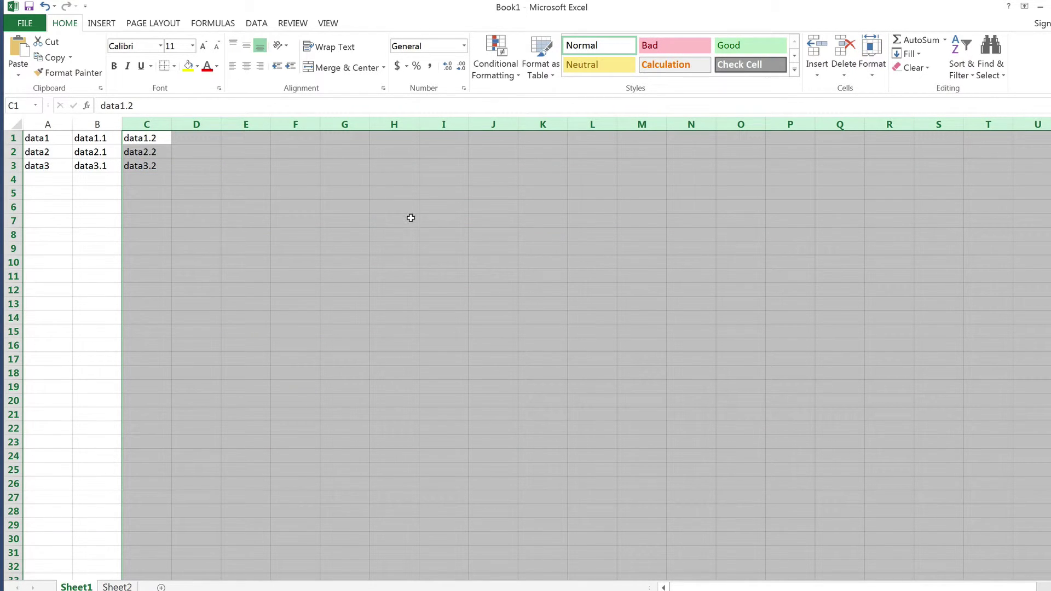
click(262, 218)
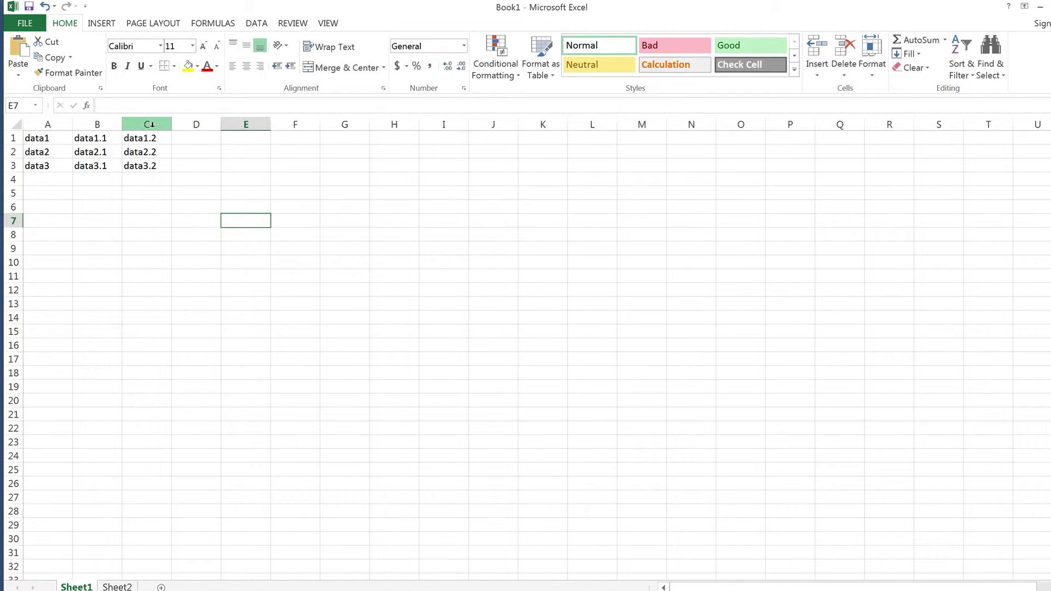
drag(149, 124, 189, 124)
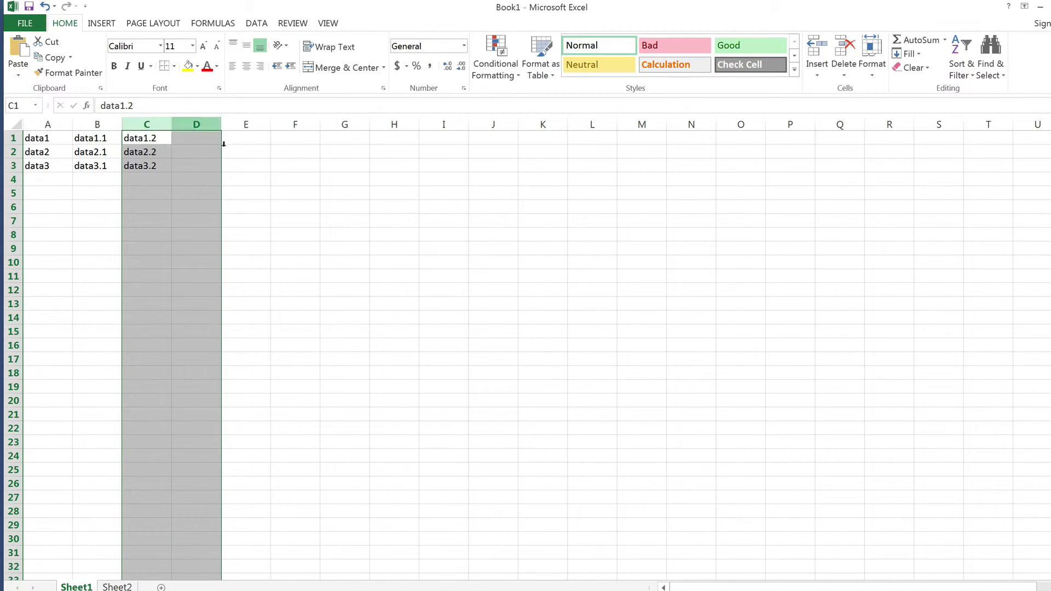
click(281, 162)
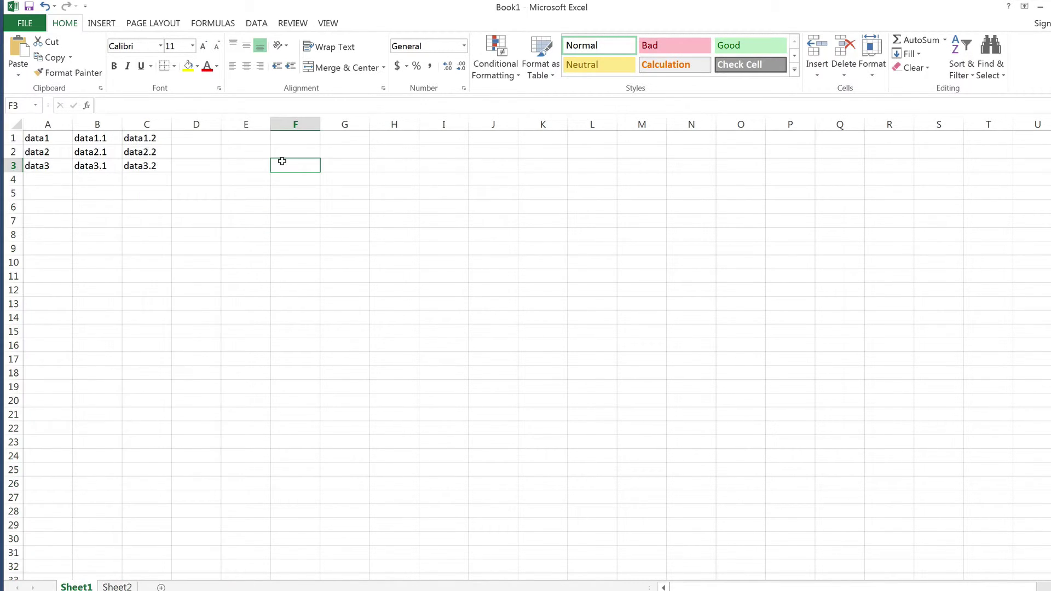
- Hide column B between the two other data columns
click(111, 127)
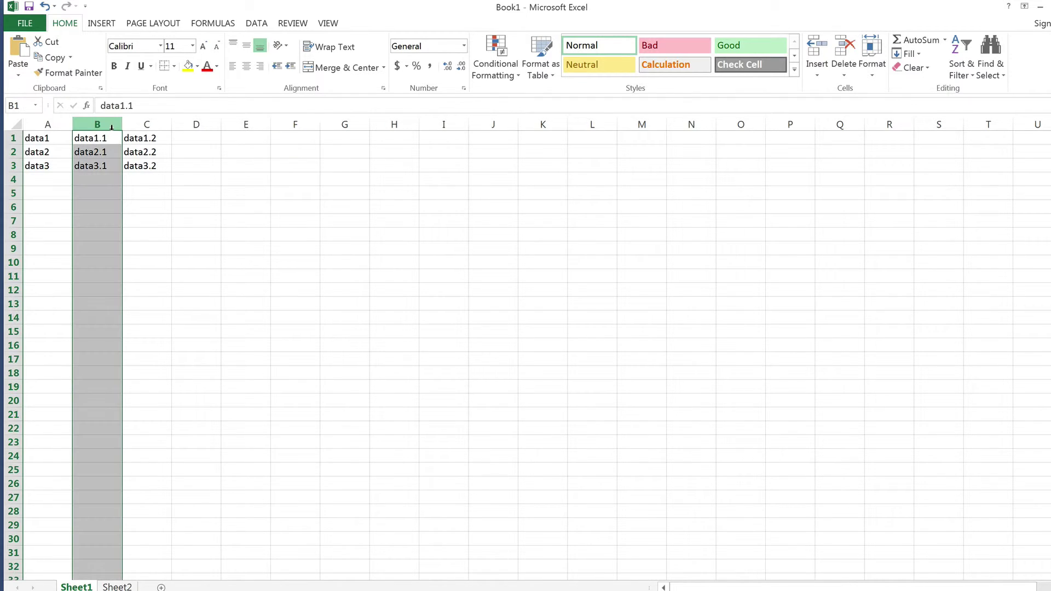
right_click(111, 127)
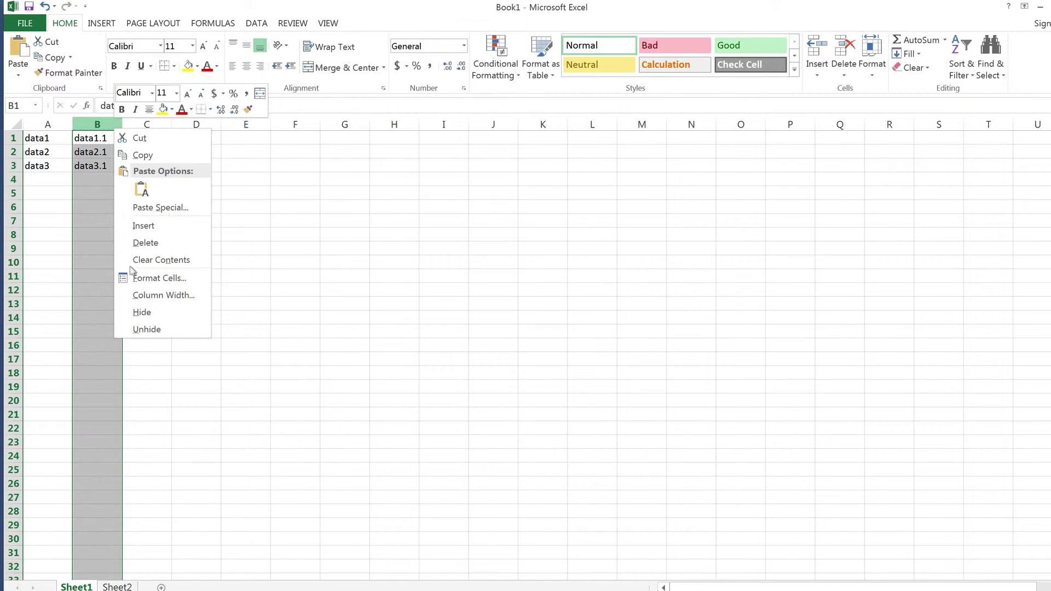
click(137, 313)
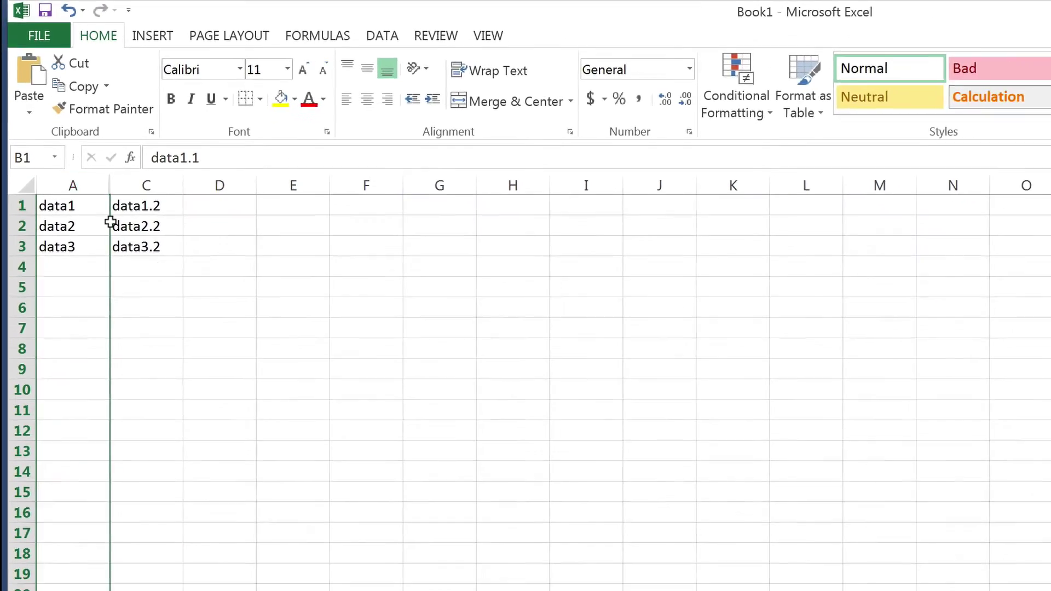
- Unhide column B by selecting its neighbouring columns A and C together
click(62, 152)
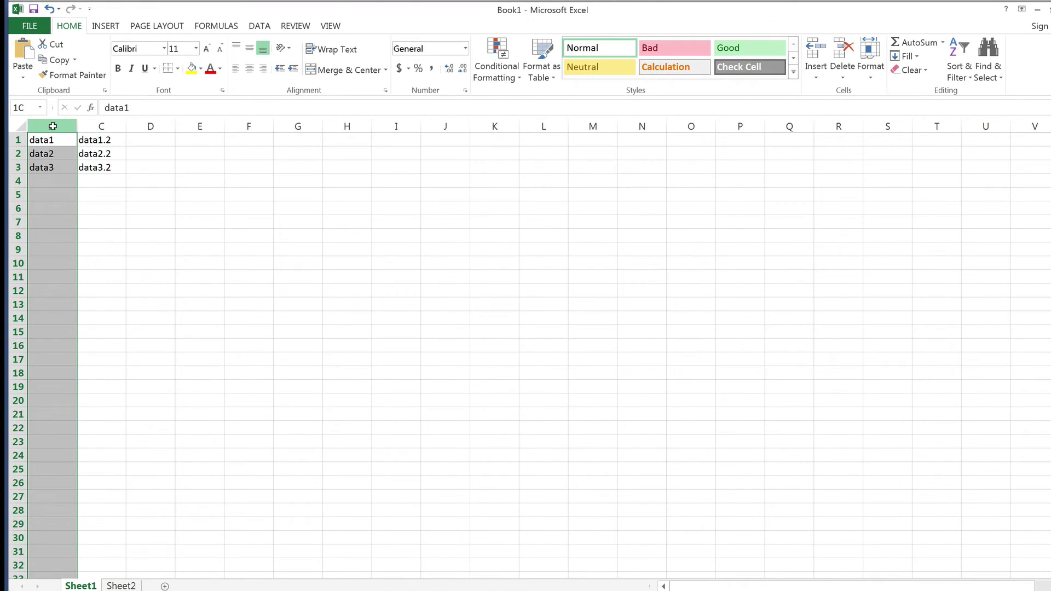
mouse_move(57, 126)
mouse_down()
mouse_move(102, 126)
mouse_move(81, 126)
mouse_up()
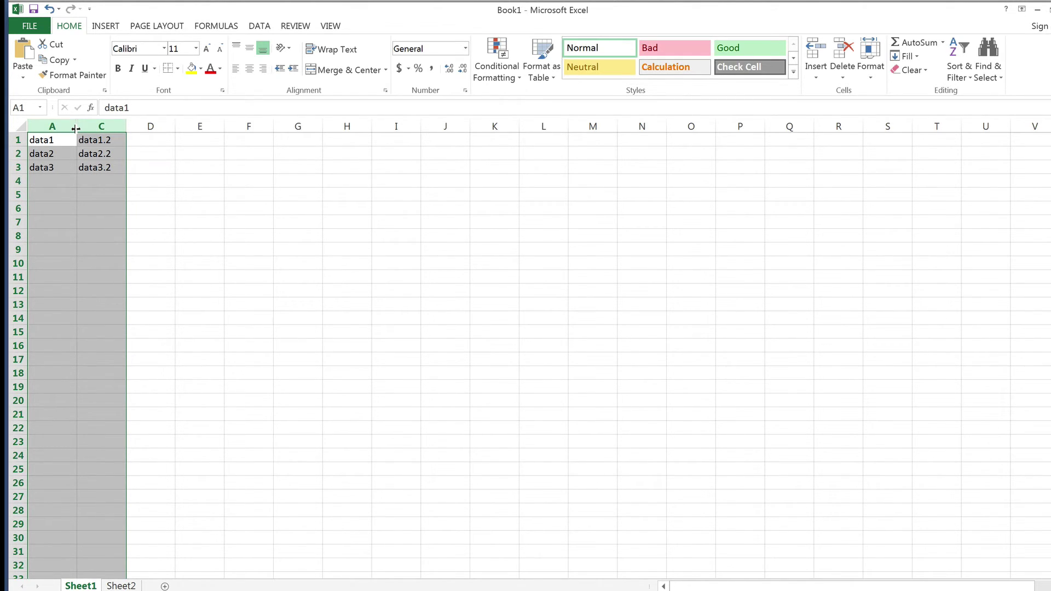
right_click(88, 126)
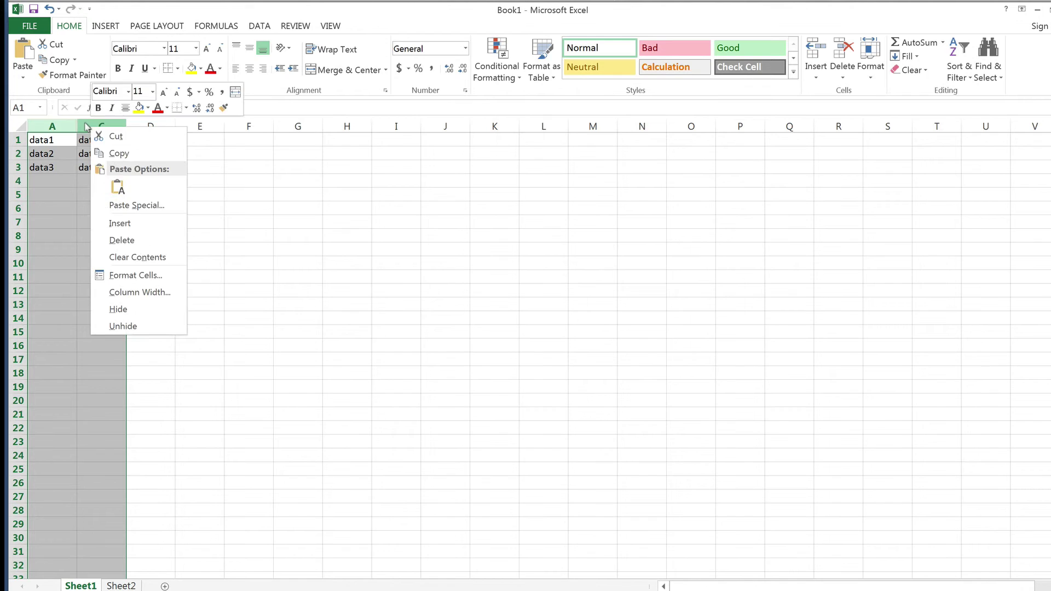
click(122, 326)
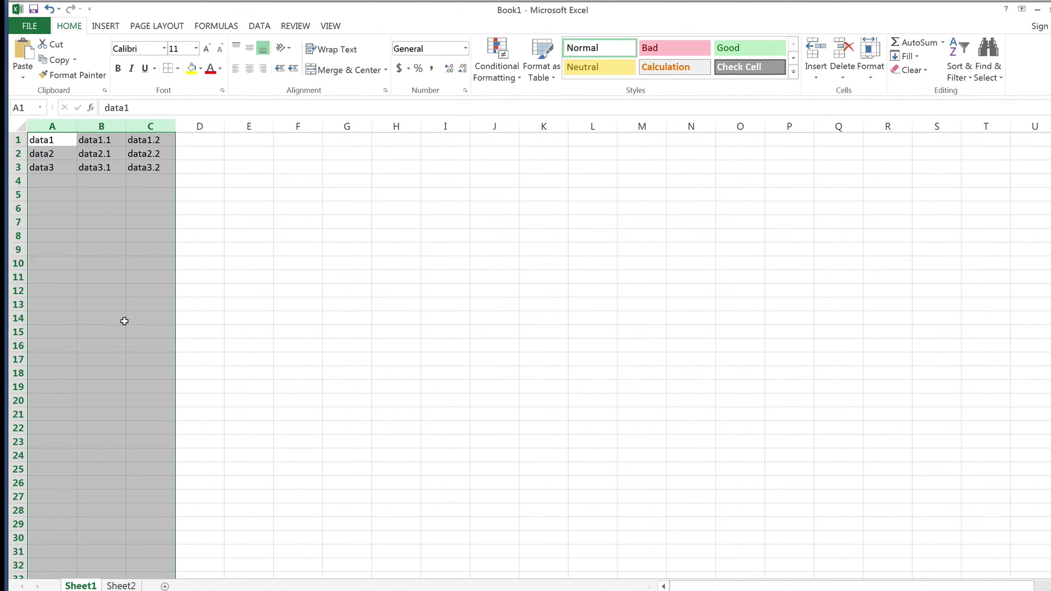
click(101, 155)
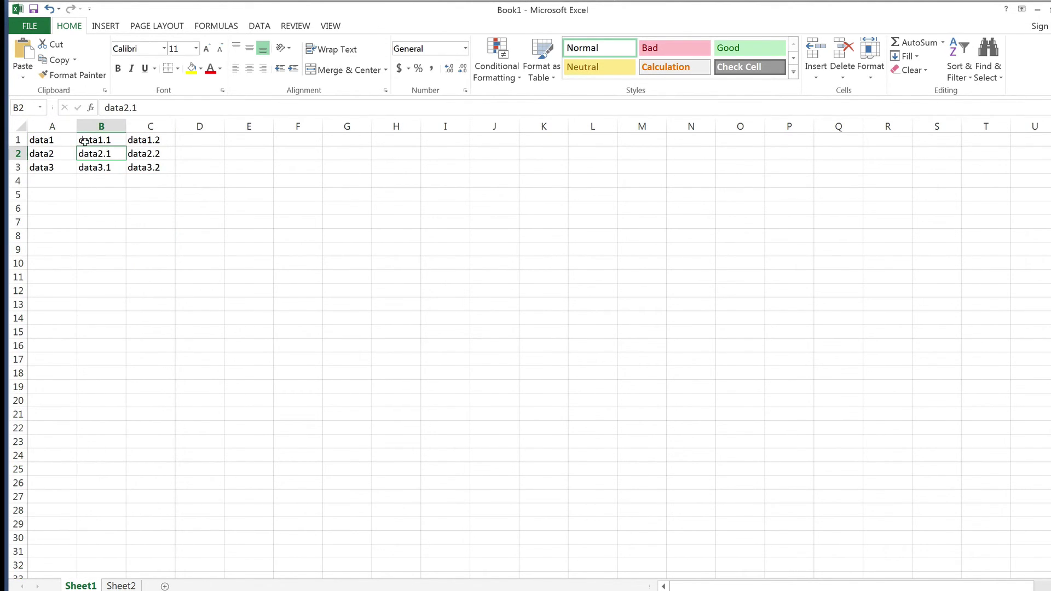
- Select columns A through C together and clear the selection by picking cell D3
click(53, 126)
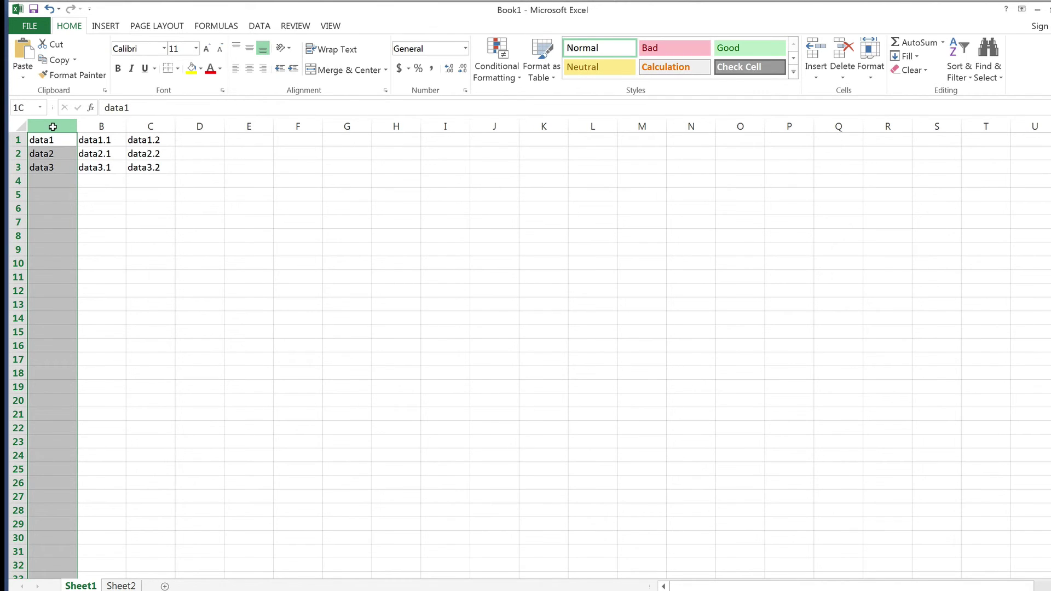
drag(53, 127, 153, 126)
click(209, 162)
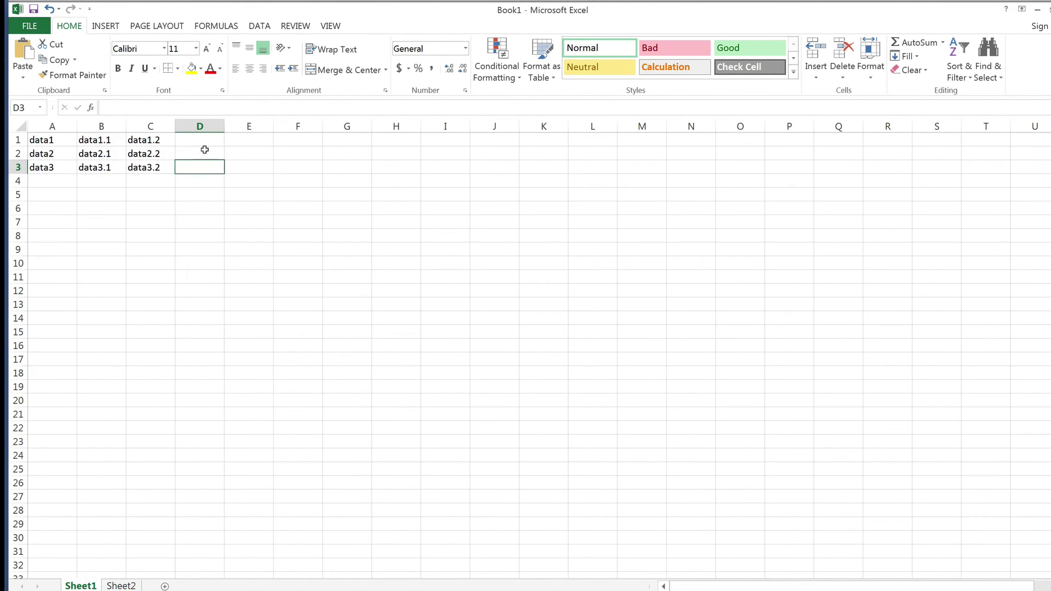
- Extend a selection from column C to column D and clear it by picking cell B2
click(151, 126)
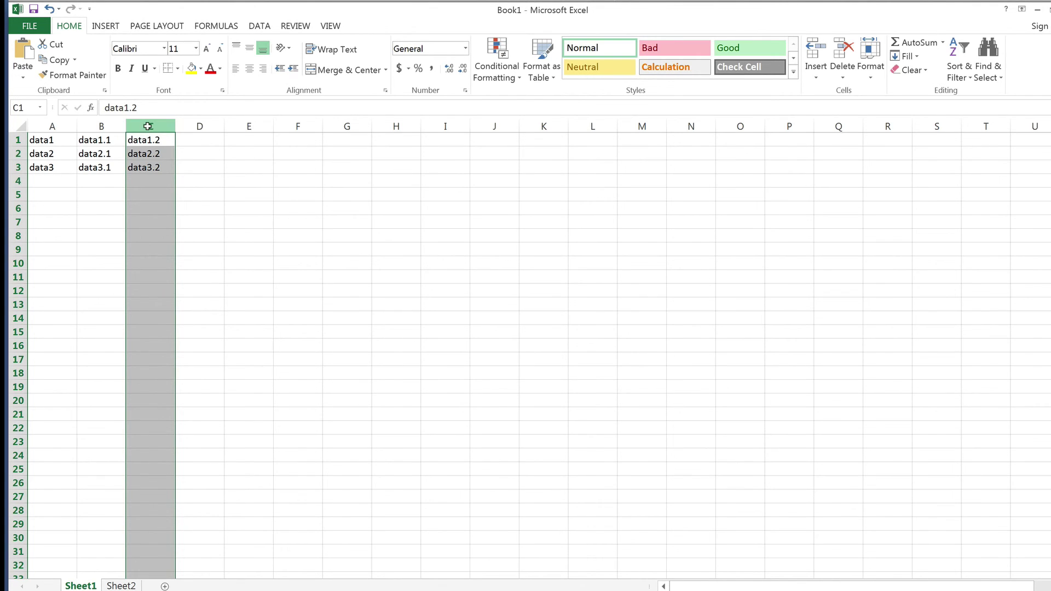
drag(148, 126, 199, 126)
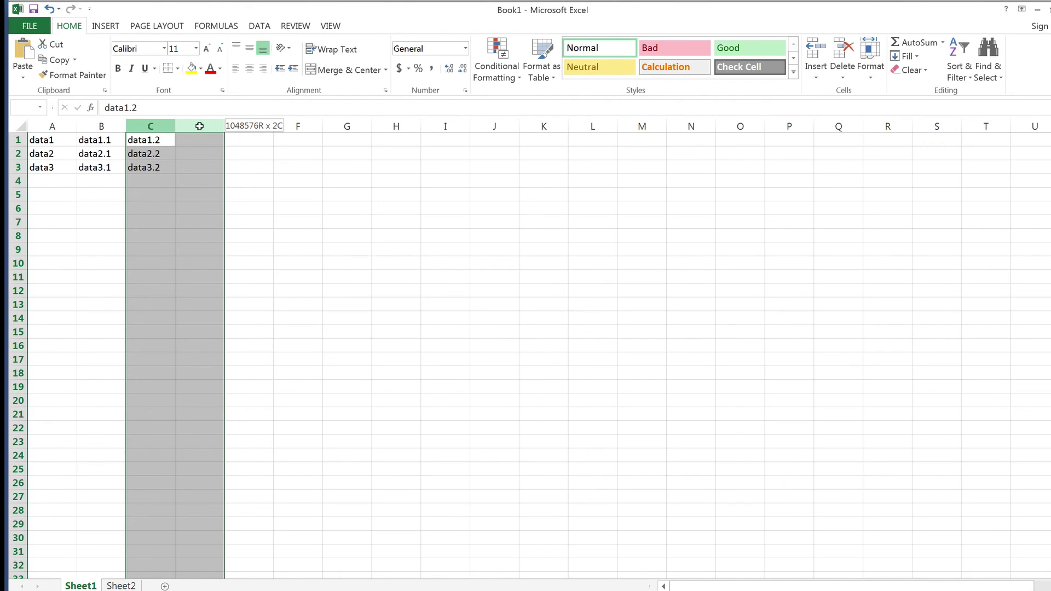
drag(199, 126, 199, 126)
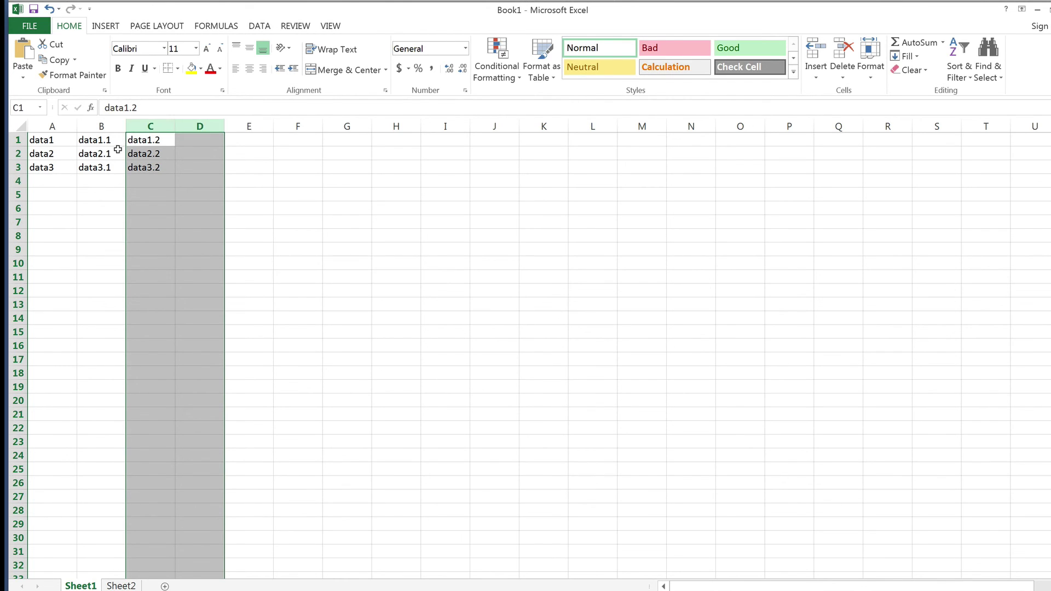
click(117, 151)
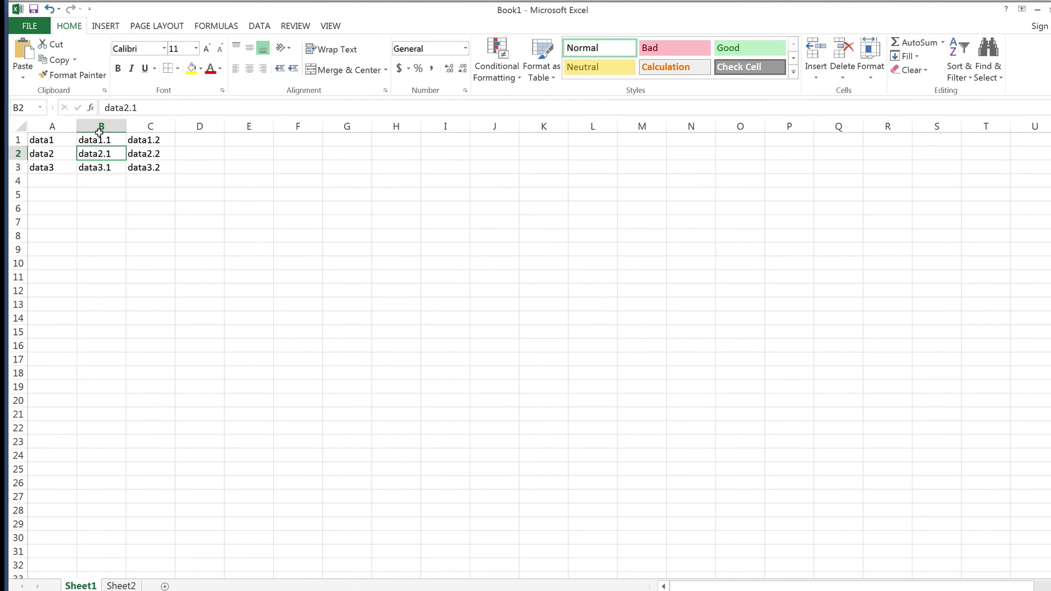